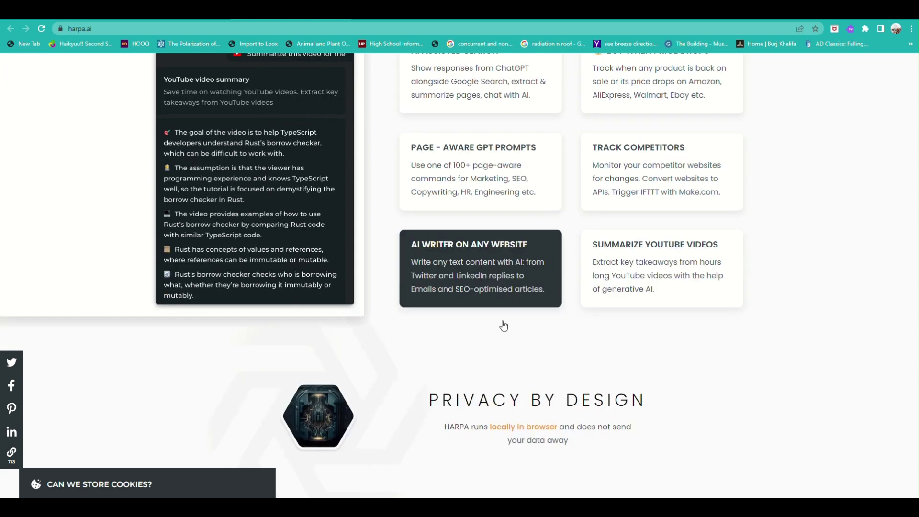
Look through the feature cards, assistant use cases, supported sites and testimonials on the HARPA AI homepage
{"action": "scroll", "coordinate": [474, 242], "scroll_direction": "down", "scroll_amount": 5}
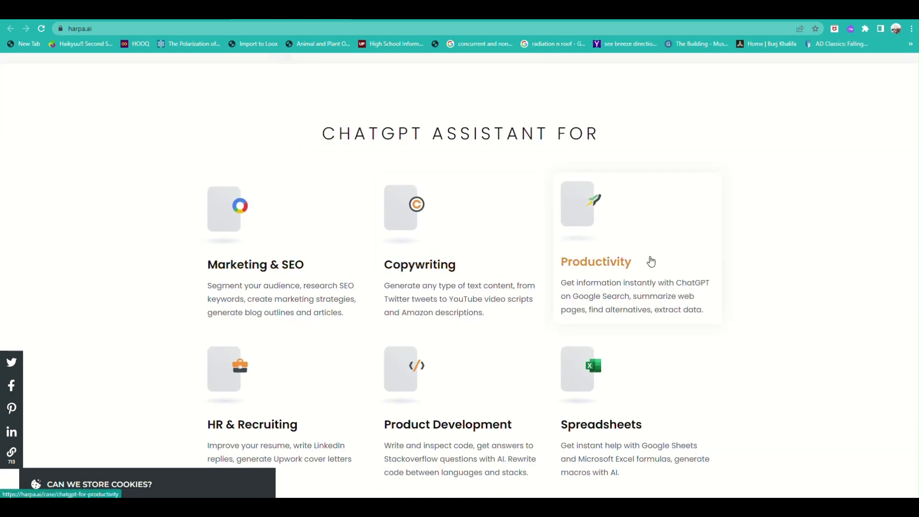
{"action": "scroll", "coordinate": [649, 260], "scroll_direction": "down", "scroll_amount": 3}
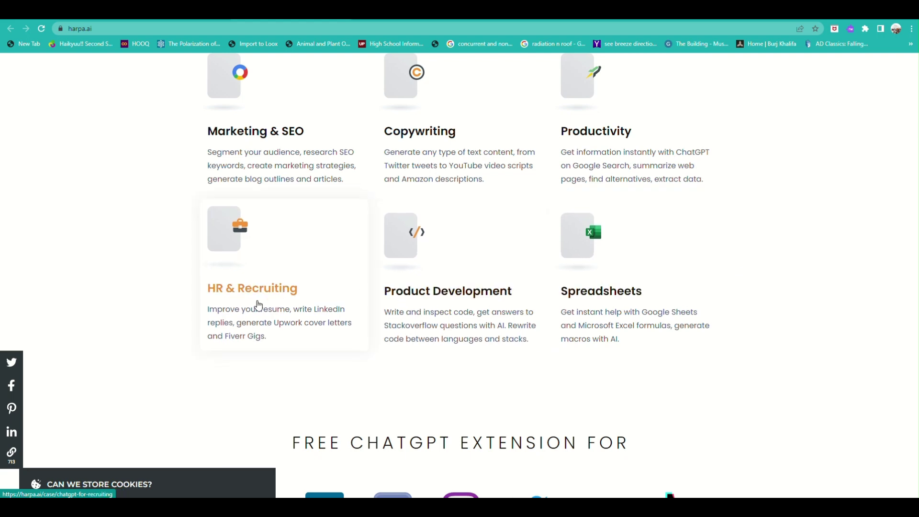
{"action": "scroll", "coordinate": [258, 305], "scroll_direction": "down", "scroll_amount": 3}
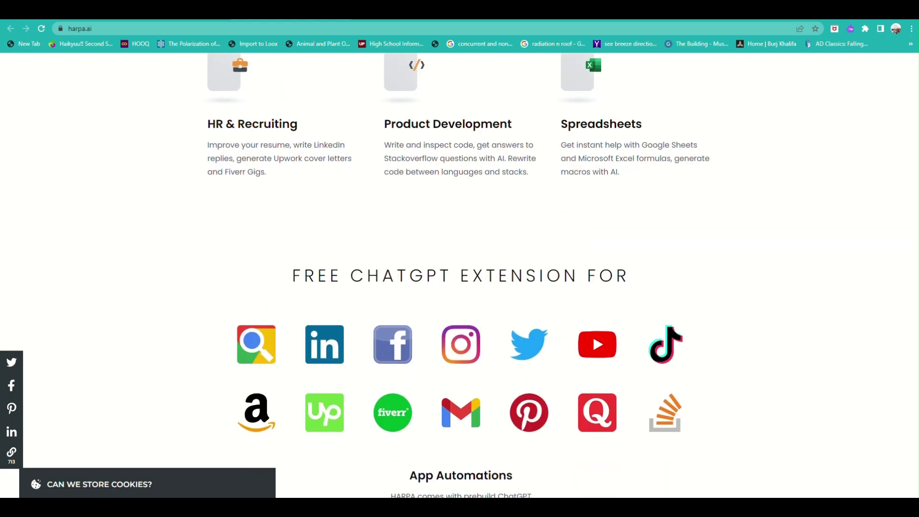
{"action": "scroll", "coordinate": [550, 308], "scroll_direction": "down", "scroll_amount": 2}
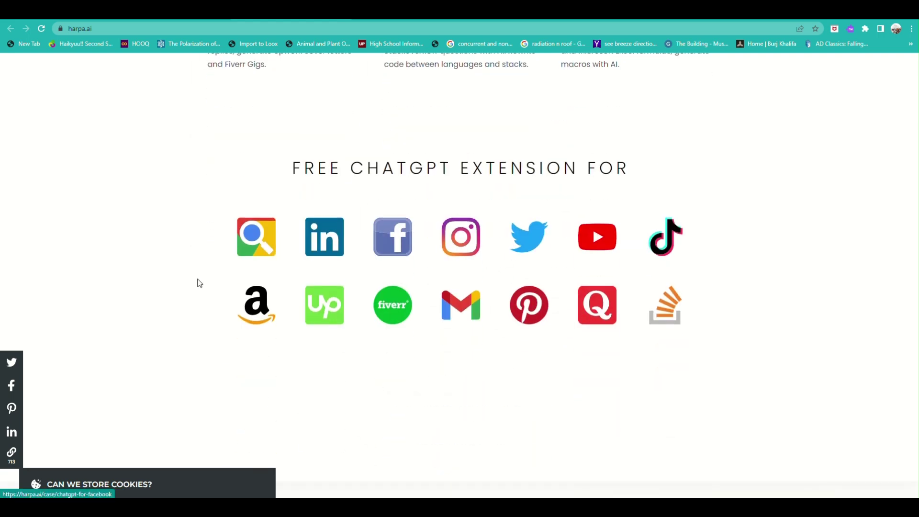
{"action": "scroll", "coordinate": [330, 164], "scroll_direction": "up", "scroll_amount": 5}
{"action": "scroll", "coordinate": [330, 163], "scroll_direction": "down", "scroll_amount": 5}
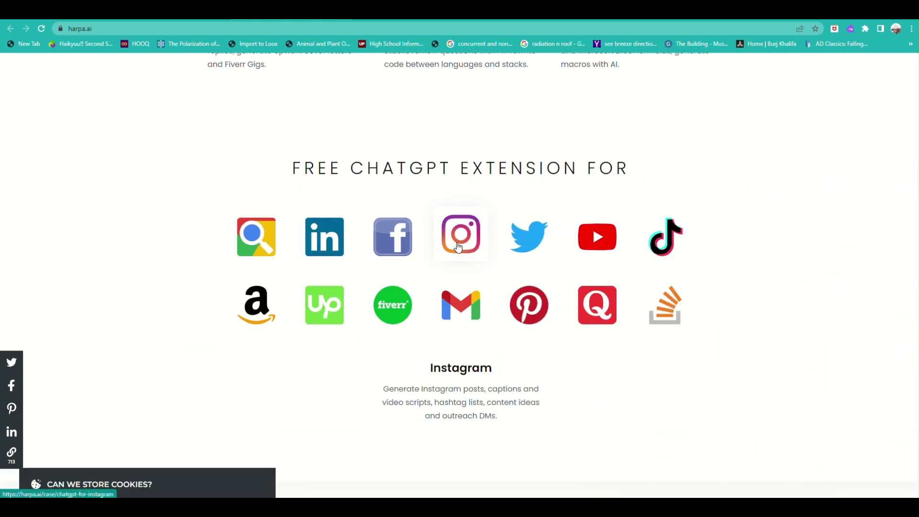
{"action": "scroll", "coordinate": [359, 313], "scroll_direction": "down", "scroll_amount": 9}
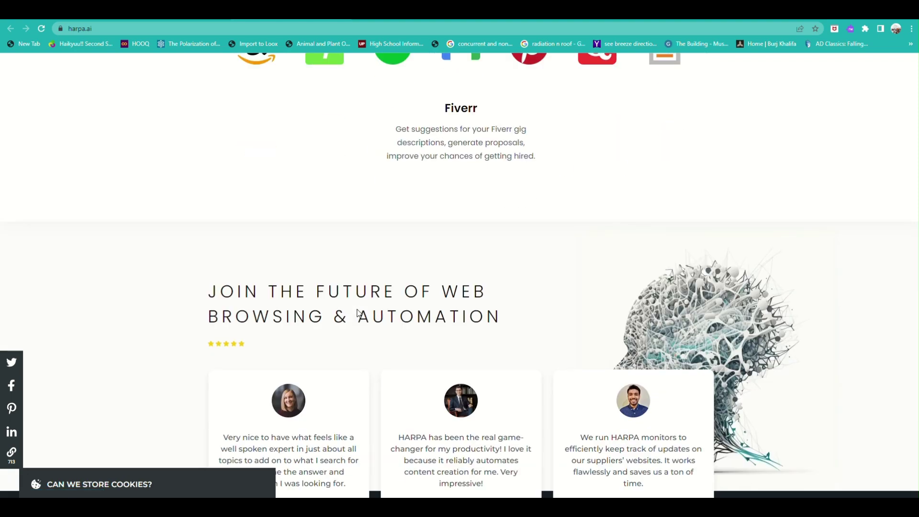
{"action": "scroll", "coordinate": [360, 314], "scroll_direction": "up", "scroll_amount": 5}
{"action": "scroll", "coordinate": [359, 314], "scroll_direction": "up", "scroll_amount": 5}
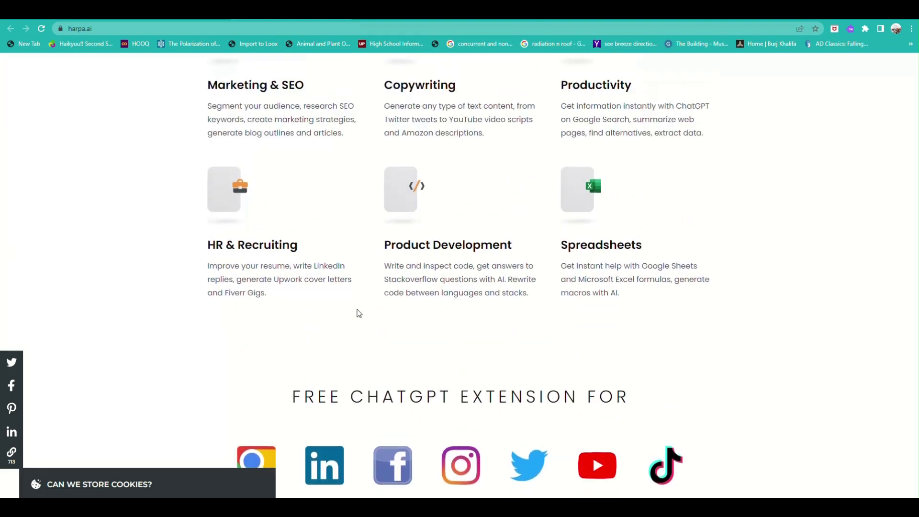
{"action": "scroll", "coordinate": [359, 313], "scroll_direction": "down", "scroll_amount": 15}
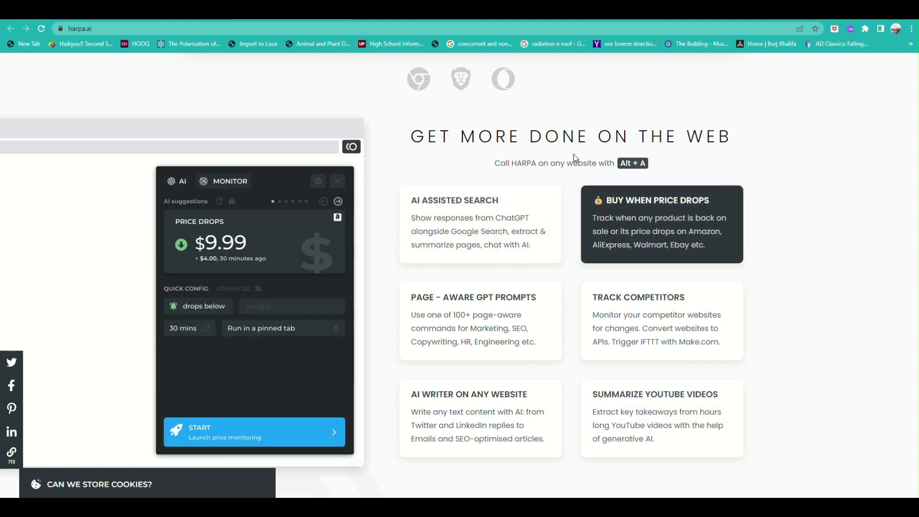
{"action": "scroll", "coordinate": [510, 246], "scroll_direction": "up", "scroll_amount": 7}
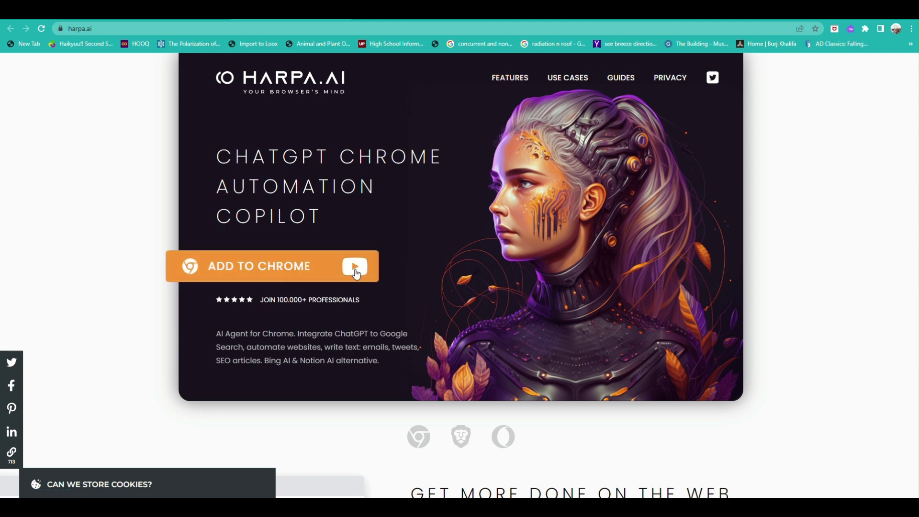
Open HARPA AI's Chrome Web Store listing from the homepage and review its overview and related extensions
{"action": "scroll", "coordinate": [244, 275], "scroll_direction": "up", "scroll_amount": 5}
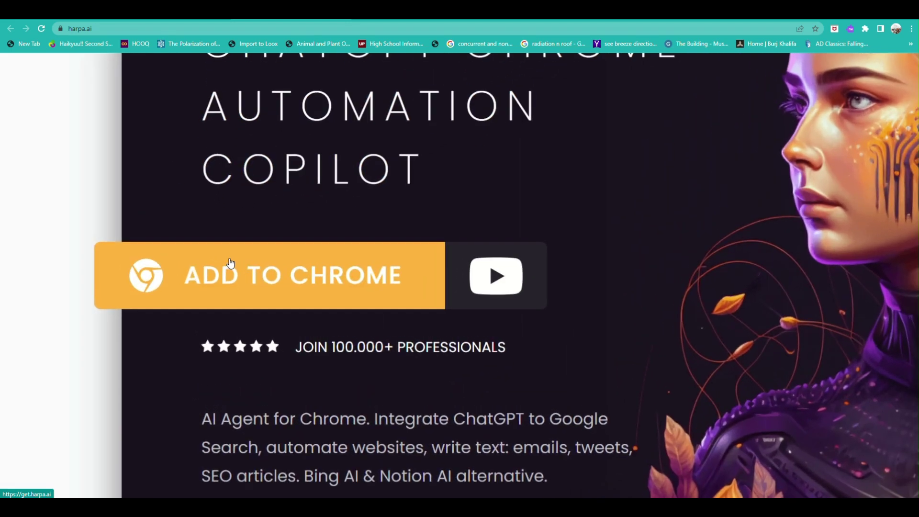
{"action": "left_click", "coordinate": [230, 263]}
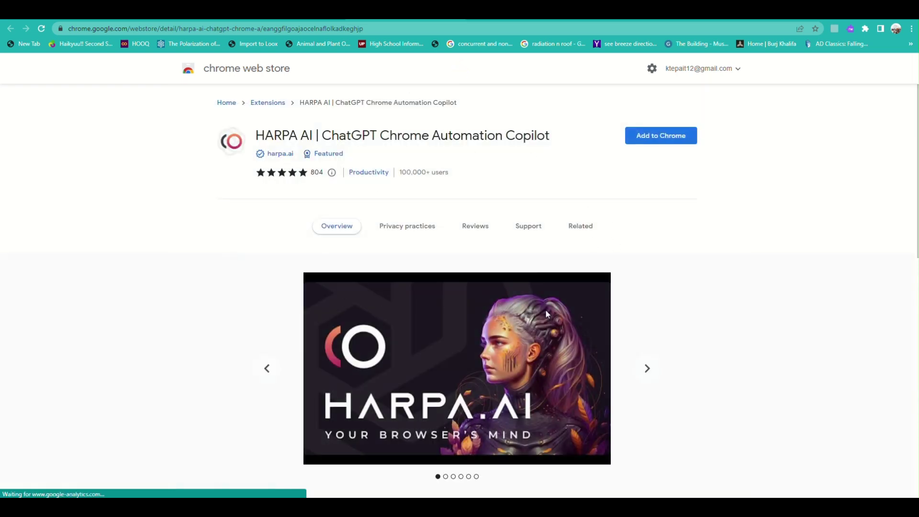
{"action": "scroll", "coordinate": [394, 283], "scroll_direction": "down", "scroll_amount": 7}
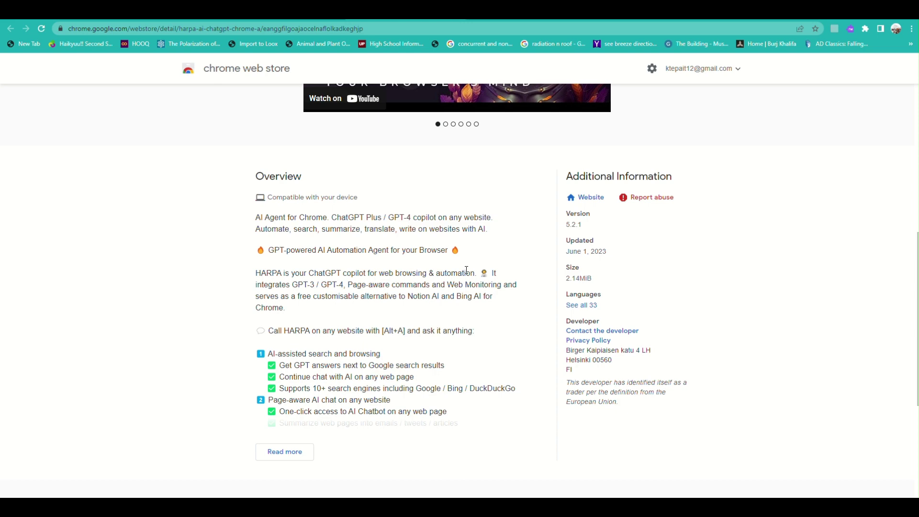
{"action": "scroll", "coordinate": [466, 271], "scroll_direction": "down", "scroll_amount": 4}
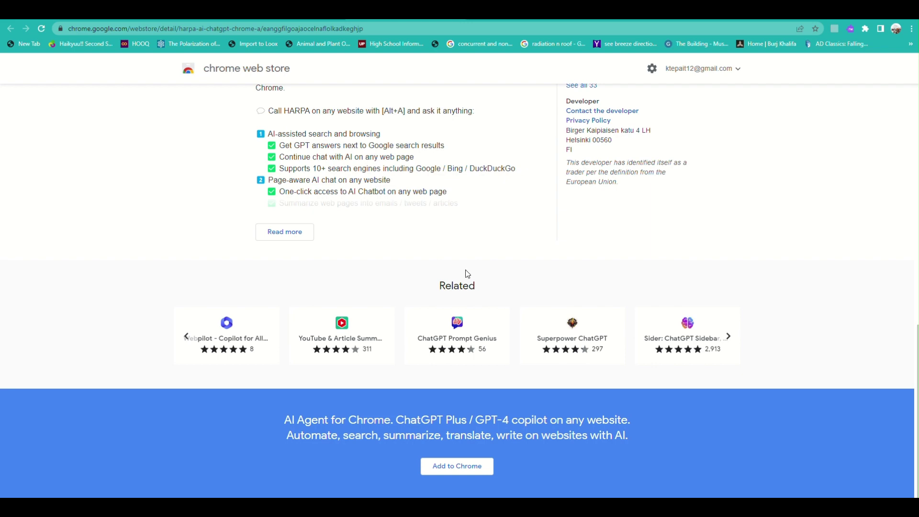
{"action": "scroll", "coordinate": [469, 278], "scroll_direction": "up", "scroll_amount": 11}
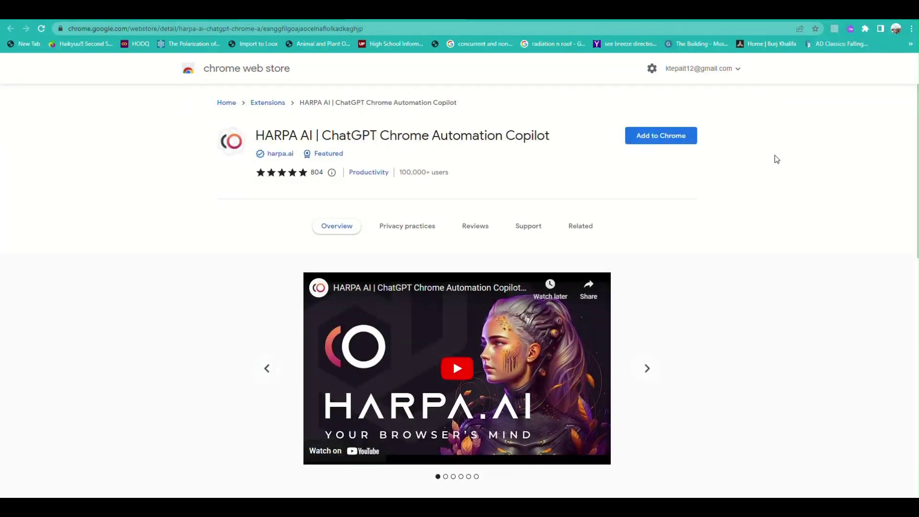
Add the HARPA AI extension to Chrome and accept its requested permissions
{"action": "scroll", "coordinate": [701, 142], "scroll_direction": "up", "scroll_amount": 5, "text": "ctrl"}
{"action": "left_click", "coordinate": [617, 131]}
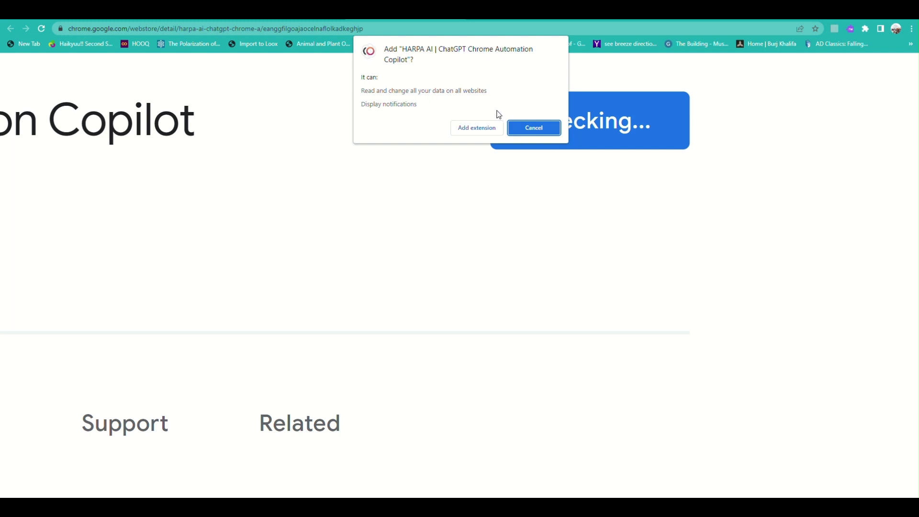
{"action": "left_click", "coordinate": [477, 129]}
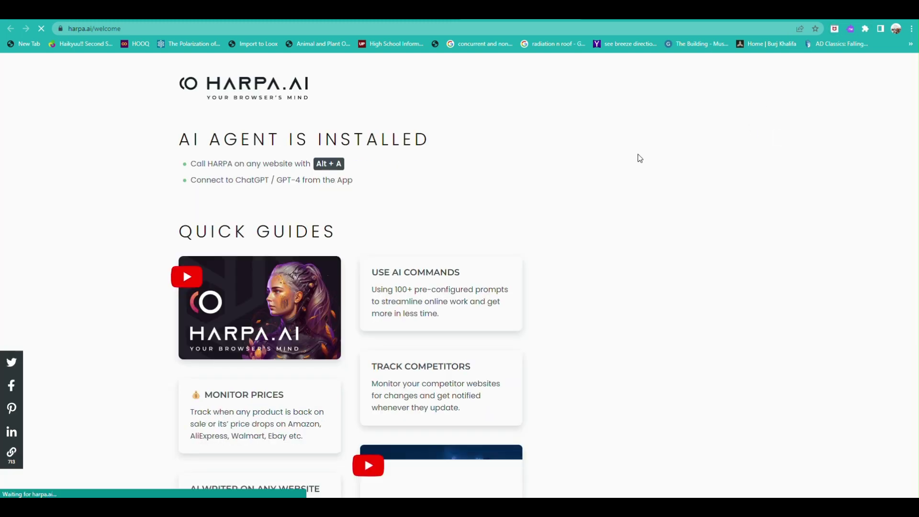
Call up the HARPA assistant on its welcome page
{"action": "key", "text": "alt+a"}
{"action": "key", "text": "alt+a"}
{"action": "key", "text": "ctrl+equal"}
{"action": "key", "text": "ctrl+equal"}
{"action": "key", "text": "ctrl+equal"}
{"action": "key", "text": "ctrl+equal"}
{"action": "key", "text": "ctrl+equal"}
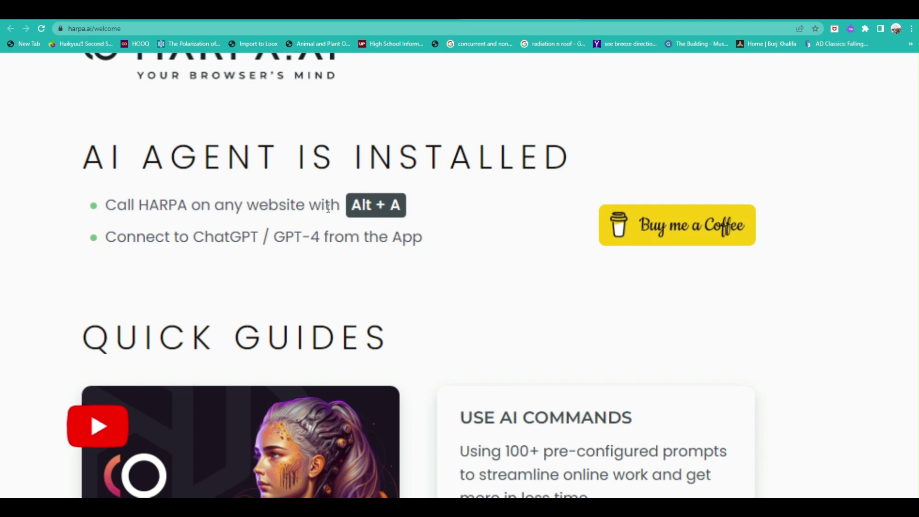
{"action": "key", "text": "alt+a"}
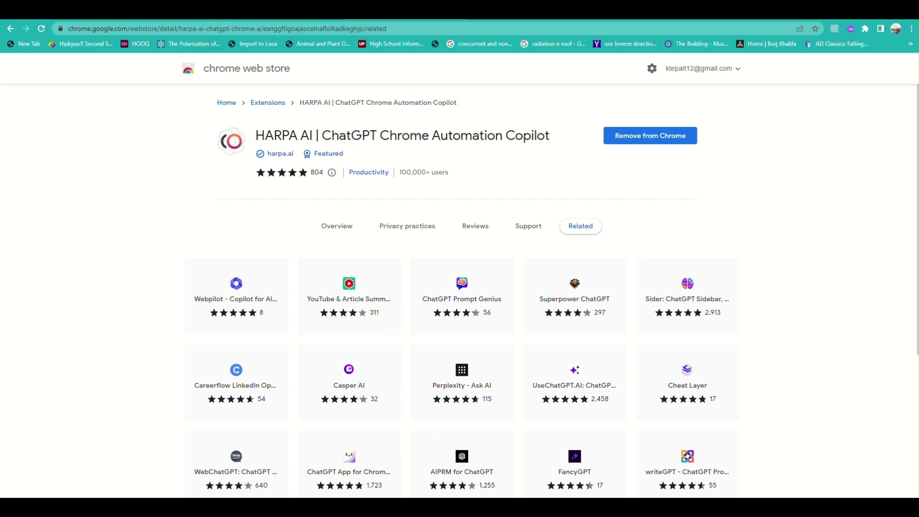
Switch to the "harpa ai" Yahoo results page, call up HARPA there and ask "what is the best food in the world"
{"action": "left_click", "coordinate": [184, 15]}
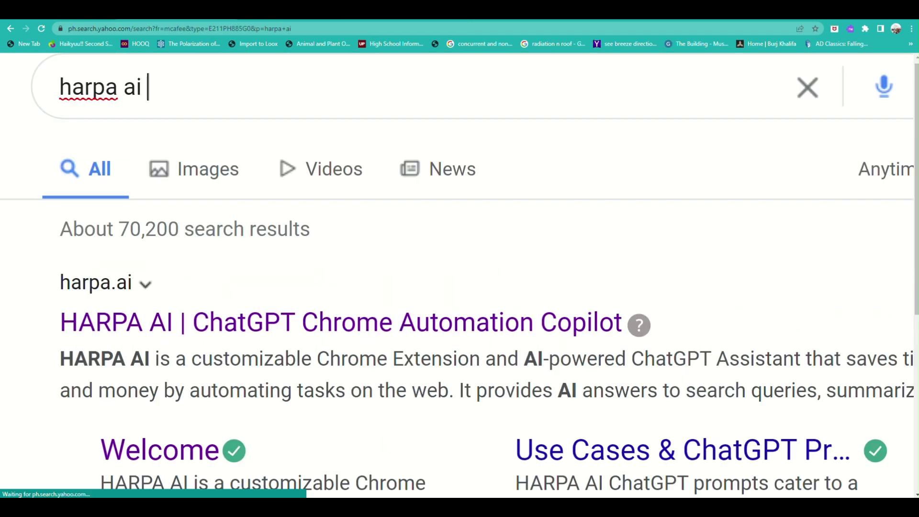
{"action": "key", "text": "alt+a"}
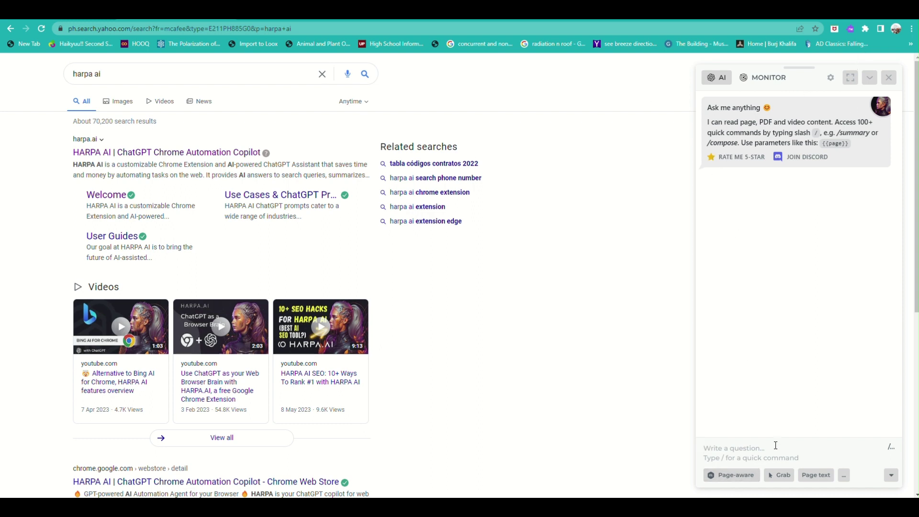
{"action": "type", "text": "what"}
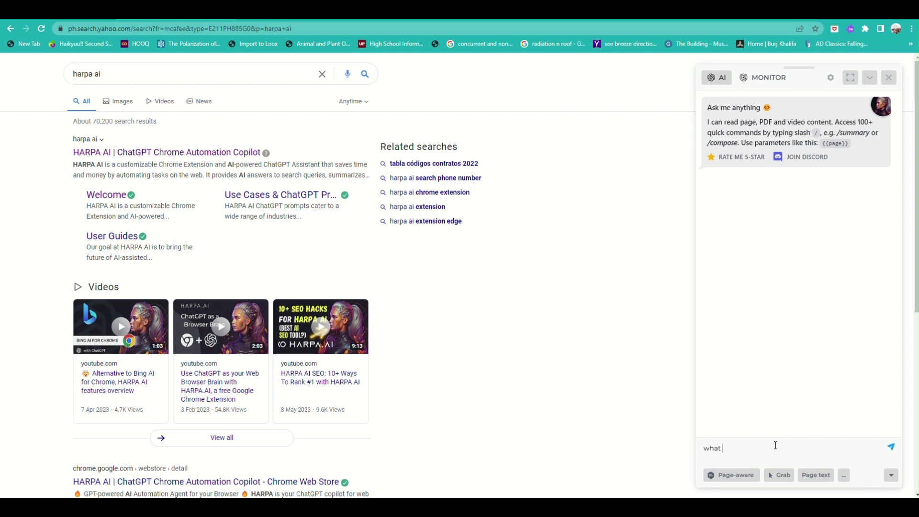
{"action": "type", "text": " is the best food in the world"}
{"action": "key", "text": "Return"}
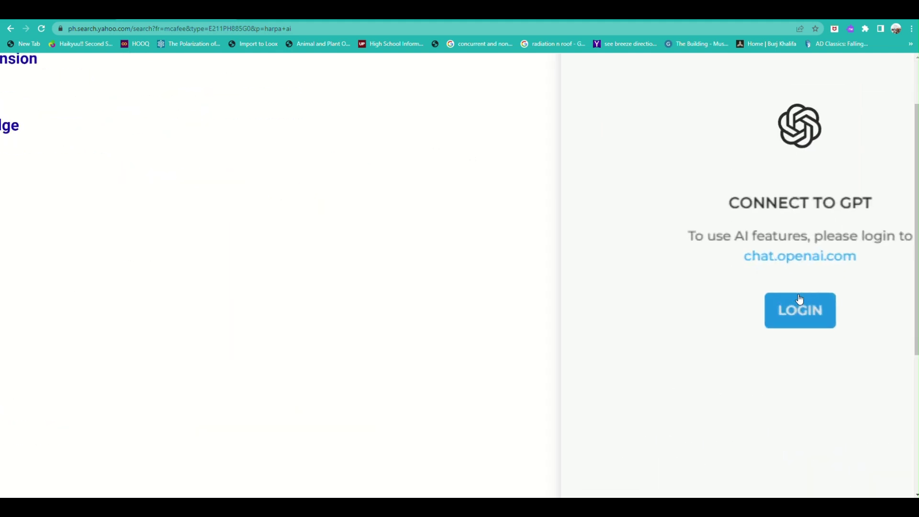
Connect HARPA to GPT by logging in to the OpenAI account in the ChatGPT window
{"action": "left_click", "coordinate": [800, 309]}
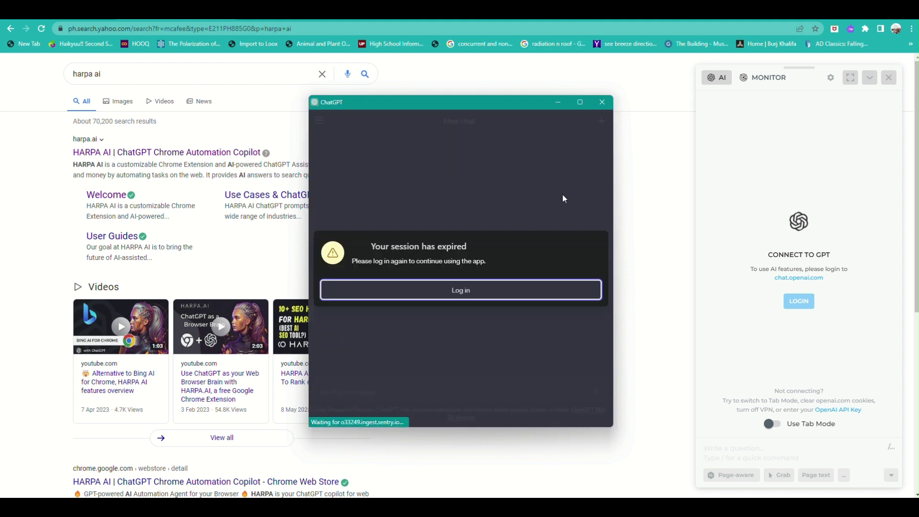
{"action": "left_click", "coordinate": [459, 292]}
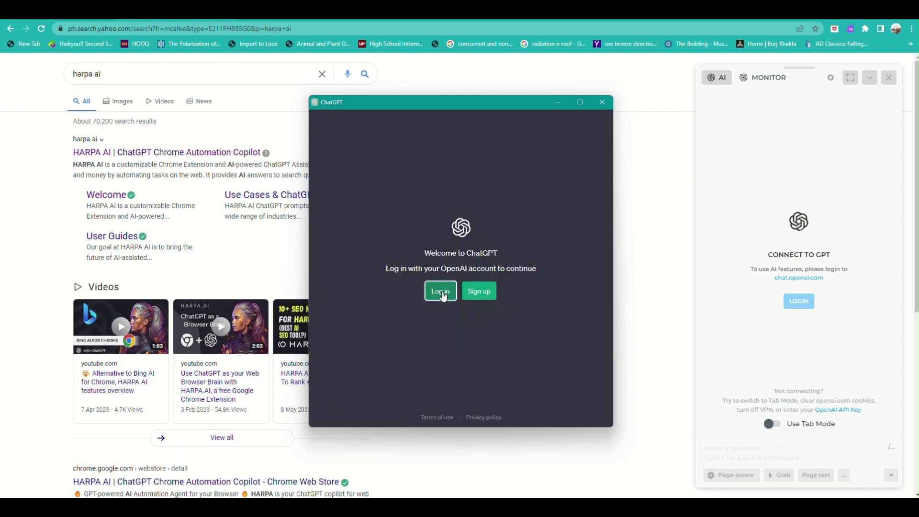
{"action": "left_click", "coordinate": [441, 292]}
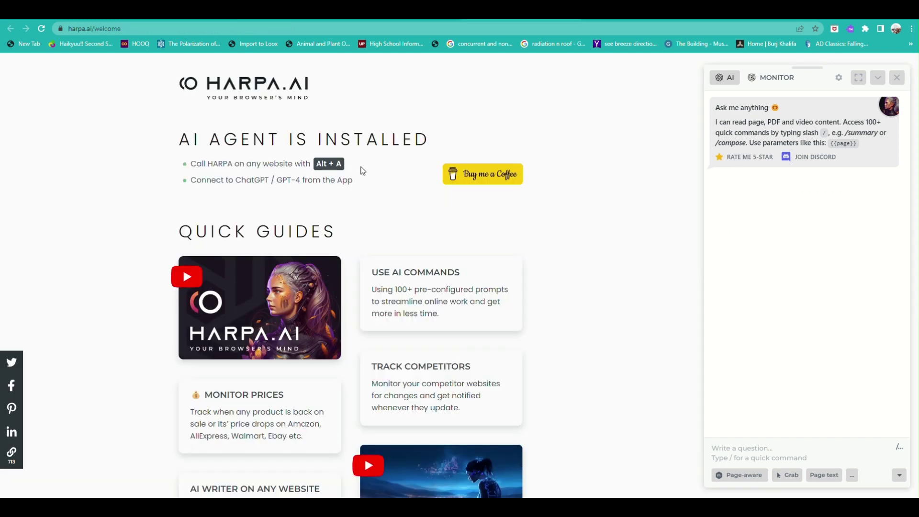
Review the activation instructions, quick guides and page-monitoring section on the HARPA welcome page
{"action": "scroll", "coordinate": [330, 164], "scroll_direction": "up", "scroll_amount": 5}
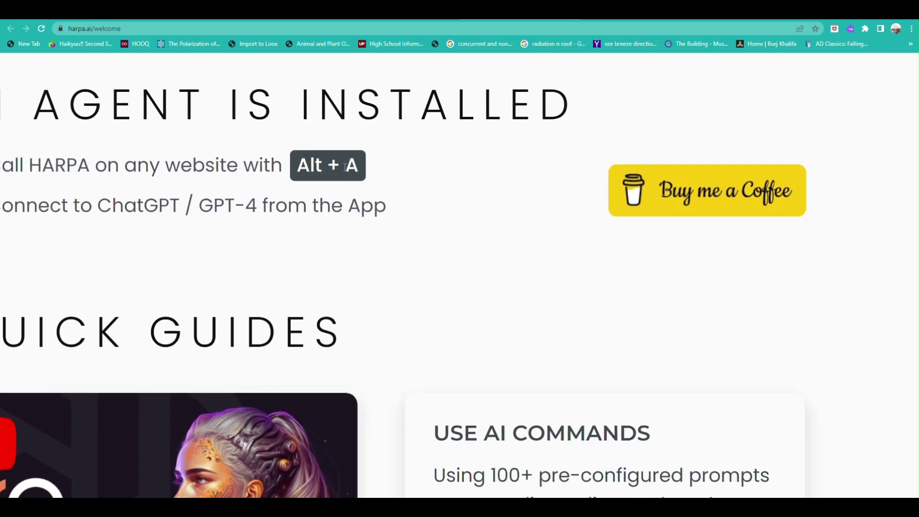
{"action": "scroll", "coordinate": [352, 167], "scroll_direction": "down", "scroll_amount": 5}
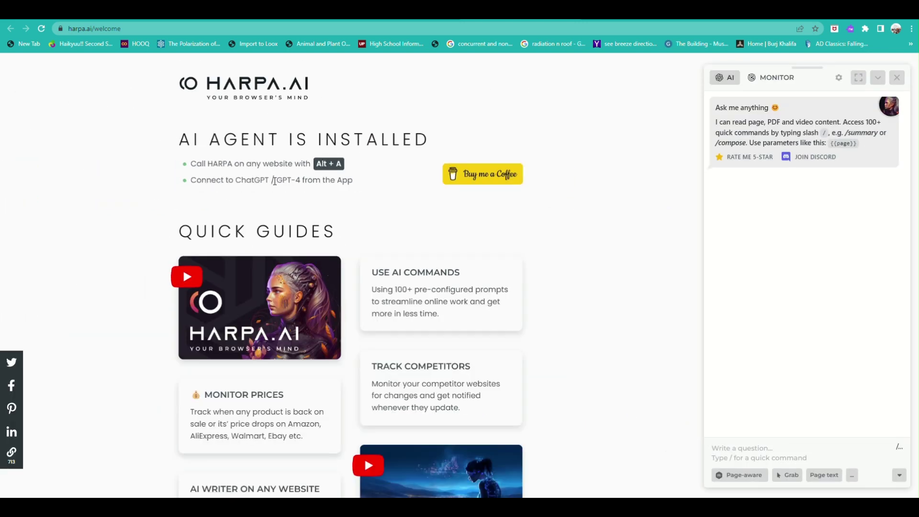
{"action": "scroll", "coordinate": [264, 300], "scroll_direction": "down", "scroll_amount": 4}
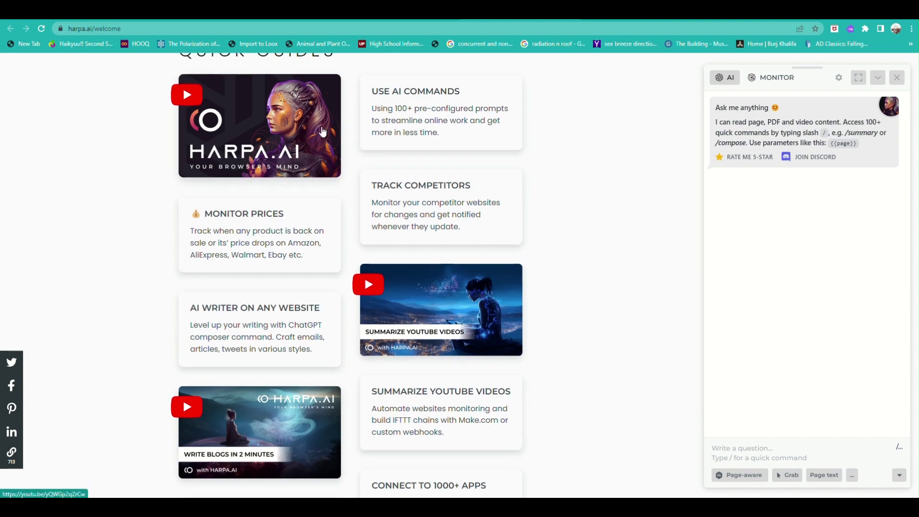
{"action": "scroll", "coordinate": [265, 301], "scroll_direction": "down", "scroll_amount": 10}
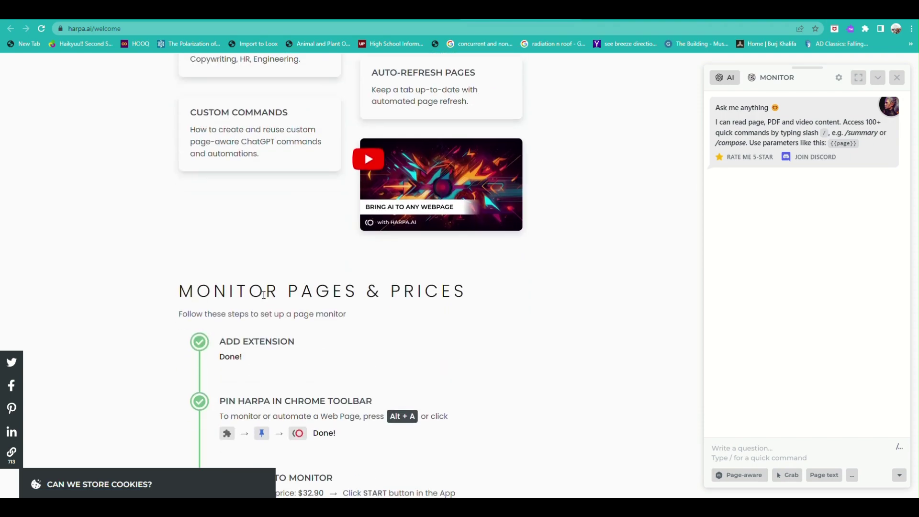
{"action": "scroll", "coordinate": [264, 295], "scroll_direction": "up", "scroll_amount": 10}
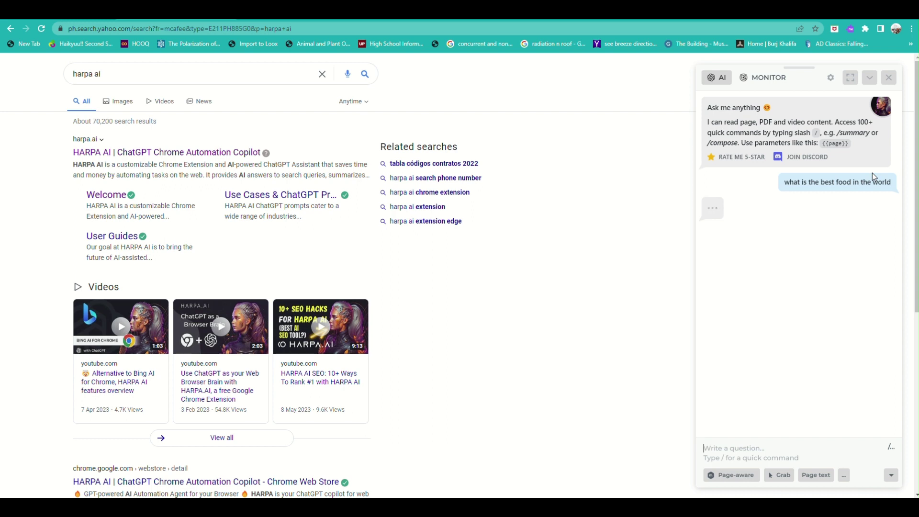
Bring up HARPA's quick command list and browse its categories, from Productivity through Marketing & SEO and Recruiting to Engineering and Assistant
{"action": "type", "text": "/"}
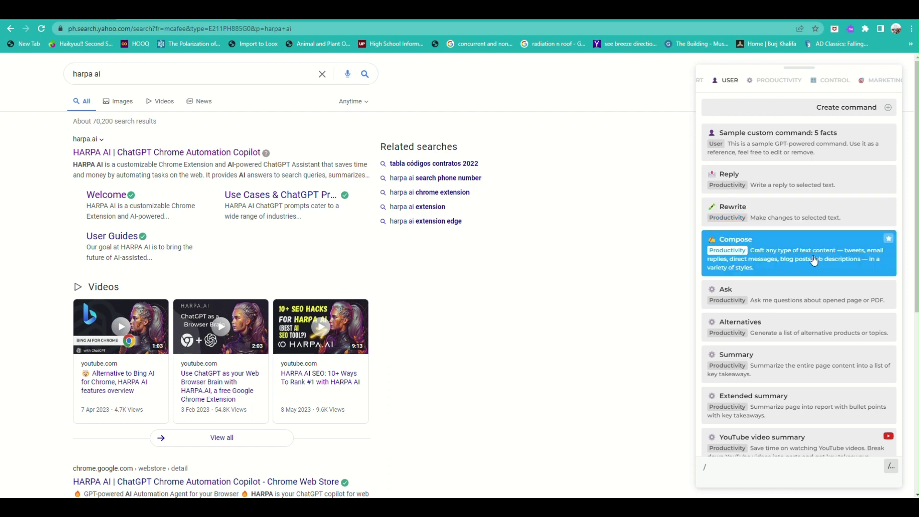
{"action": "scroll", "coordinate": [816, 263], "scroll_direction": "down", "scroll_amount": 2}
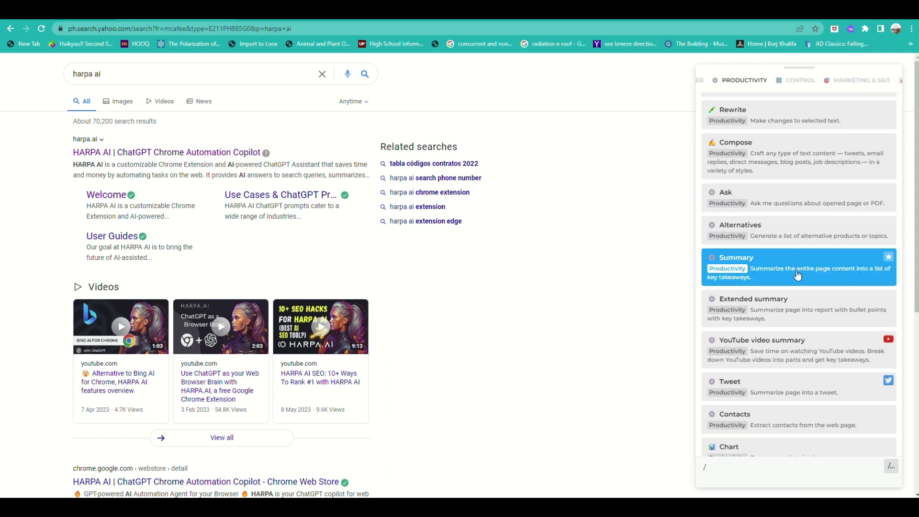
{"action": "scroll", "coordinate": [797, 275], "scroll_direction": "down", "scroll_amount": 1}
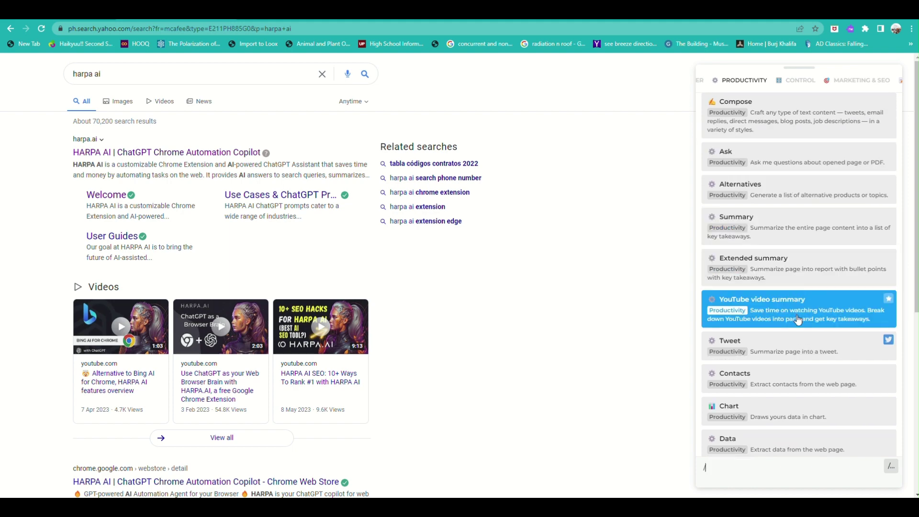
{"action": "scroll", "coordinate": [796, 355], "scroll_direction": "down", "scroll_amount": 3}
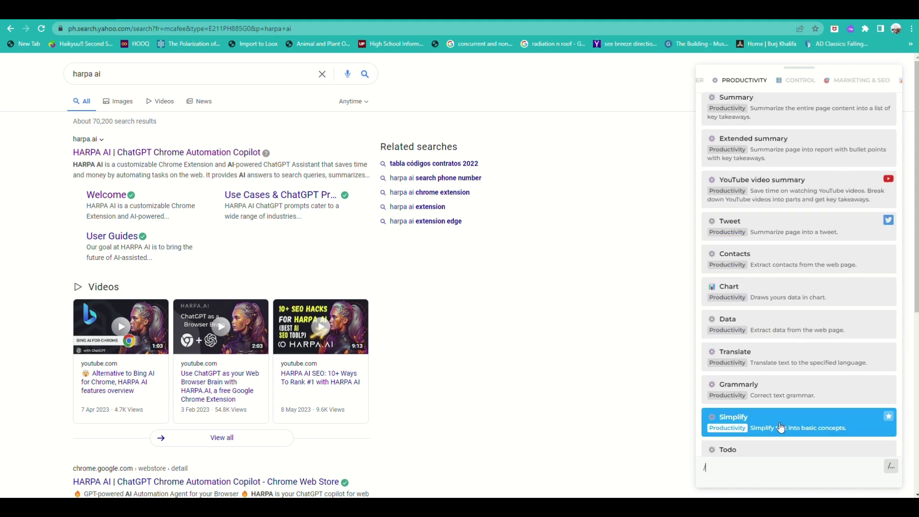
{"action": "scroll", "coordinate": [795, 426], "scroll_direction": "down", "scroll_amount": 3}
{"action": "scroll", "coordinate": [781, 427], "scroll_direction": "down", "scroll_amount": 3}
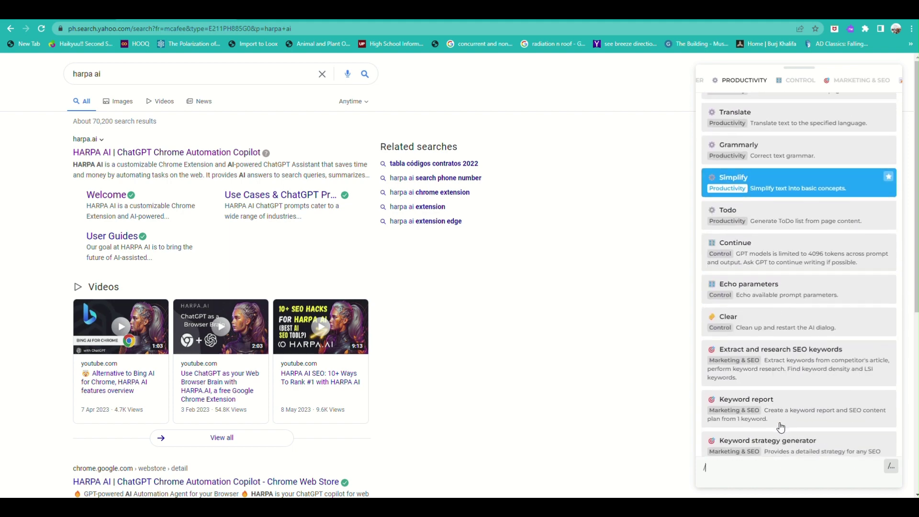
{"action": "scroll", "coordinate": [780, 427], "scroll_direction": "down", "scroll_amount": 2}
{"action": "scroll", "coordinate": [781, 428], "scroll_direction": "down", "scroll_amount": 10}
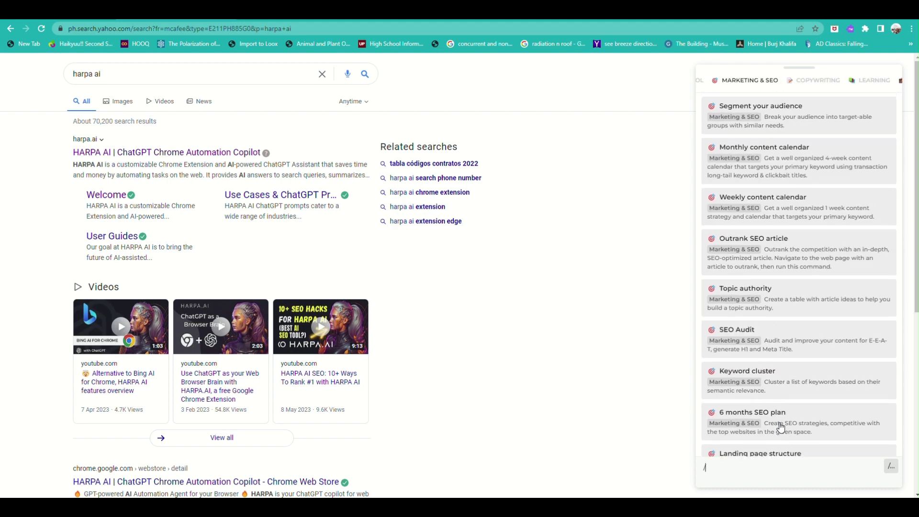
{"action": "scroll", "coordinate": [781, 427], "scroll_direction": "down", "scroll_amount": 14}
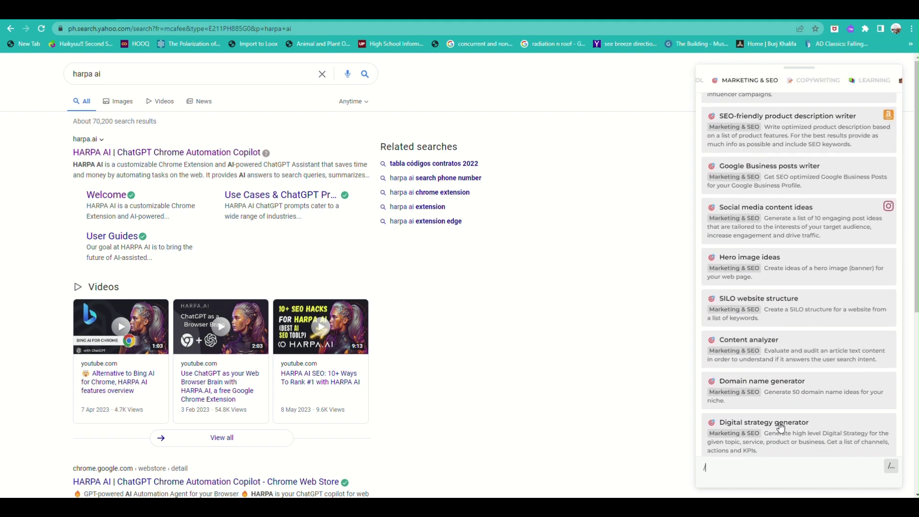
{"action": "scroll", "coordinate": [781, 427], "scroll_direction": "down", "scroll_amount": 4}
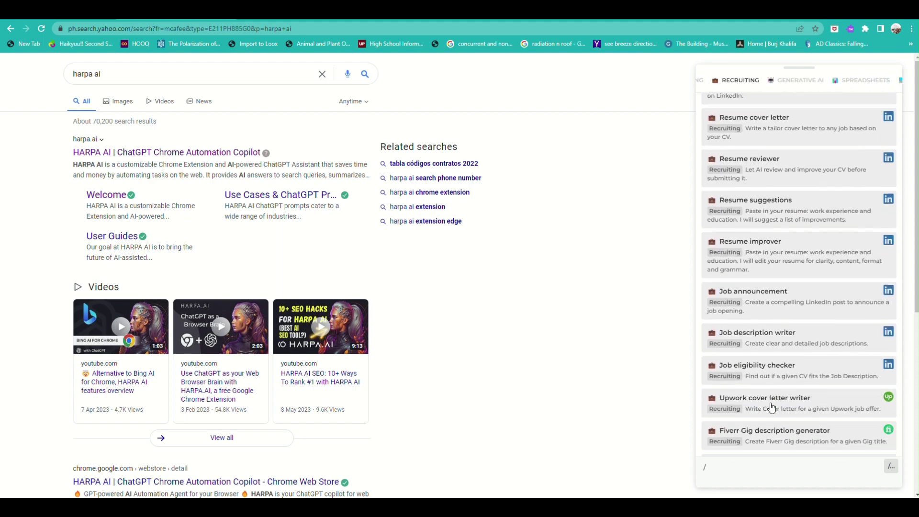
{"action": "scroll", "coordinate": [772, 407], "scroll_direction": "down", "scroll_amount": 6}
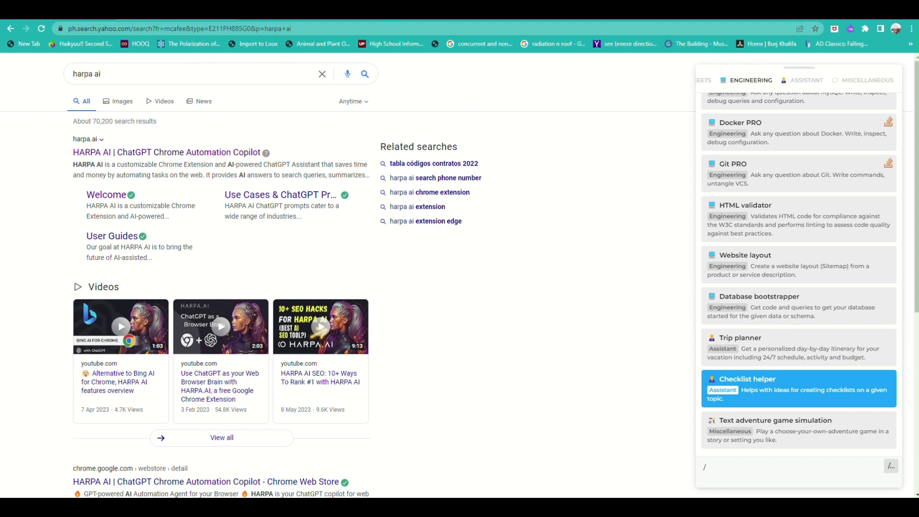
Switch to HARPA AI's Chrome Web Store listing and look over its header and related extensions
{"action": "left_click", "coordinate": [405, 15]}
{"action": "scroll", "coordinate": [290, 125], "scroll_direction": "up", "scroll_amount": 5}
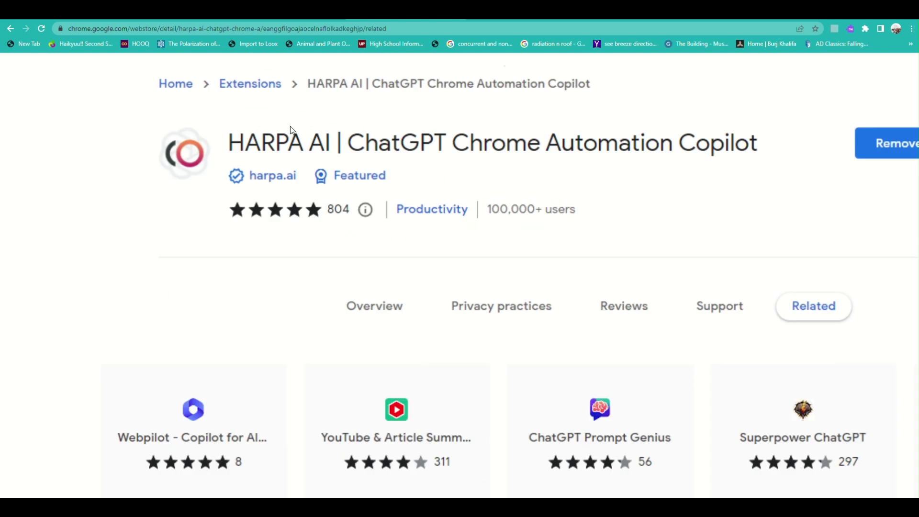
{"action": "scroll", "coordinate": [292, 130], "scroll_direction": "down", "scroll_amount": 5}
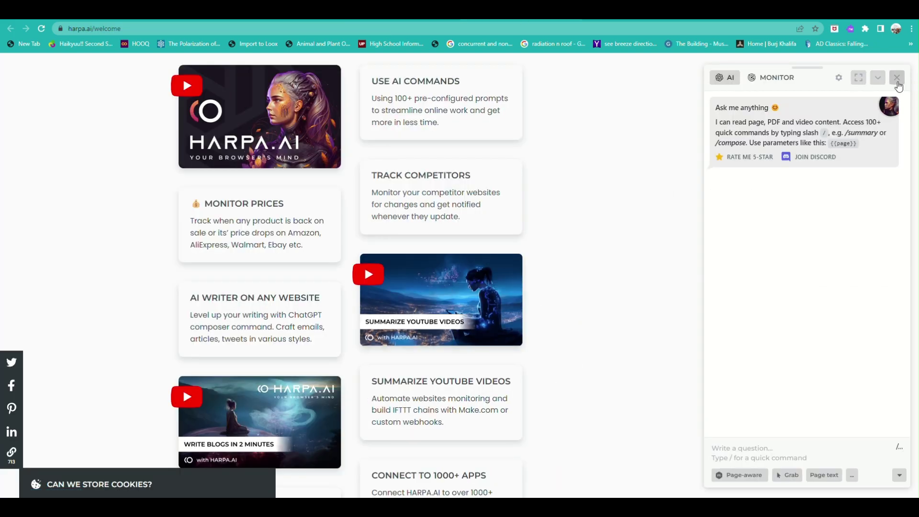
Close the HARPA assistant on its welcome page and call it up again
{"action": "left_click", "coordinate": [897, 79]}
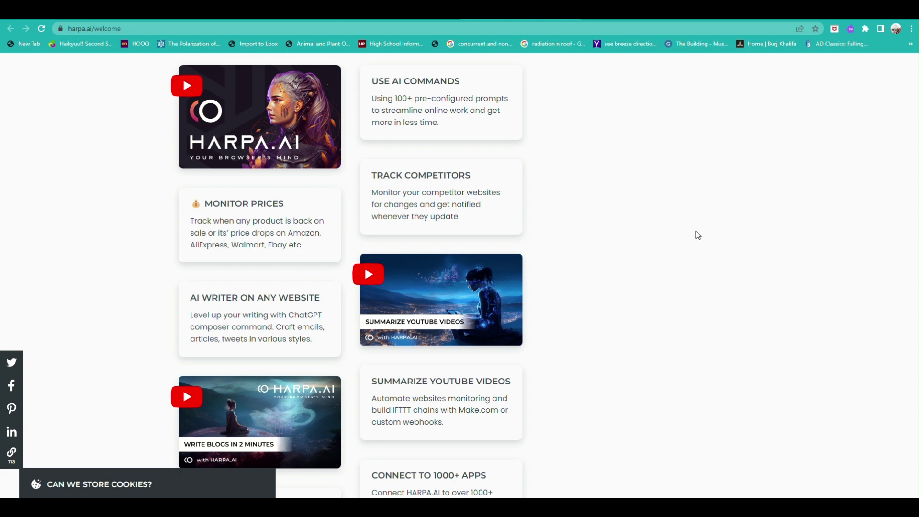
{"action": "key", "text": "alt+a"}
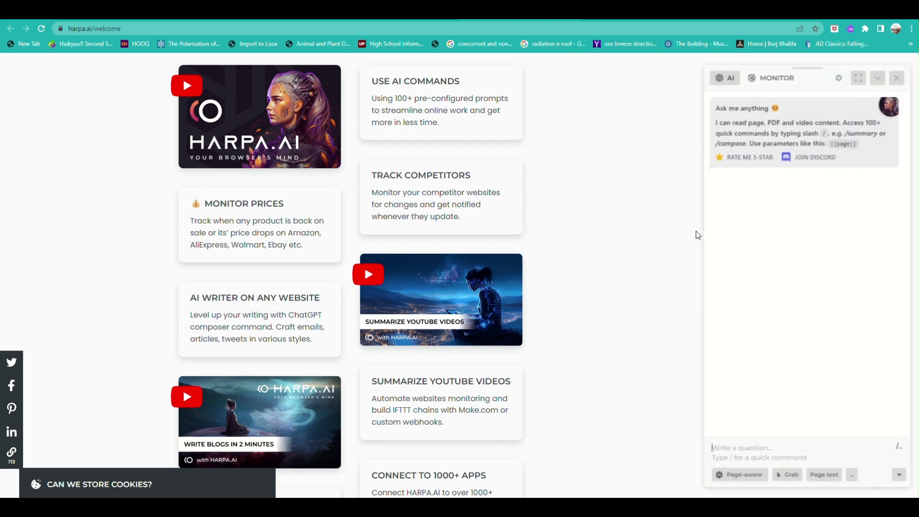